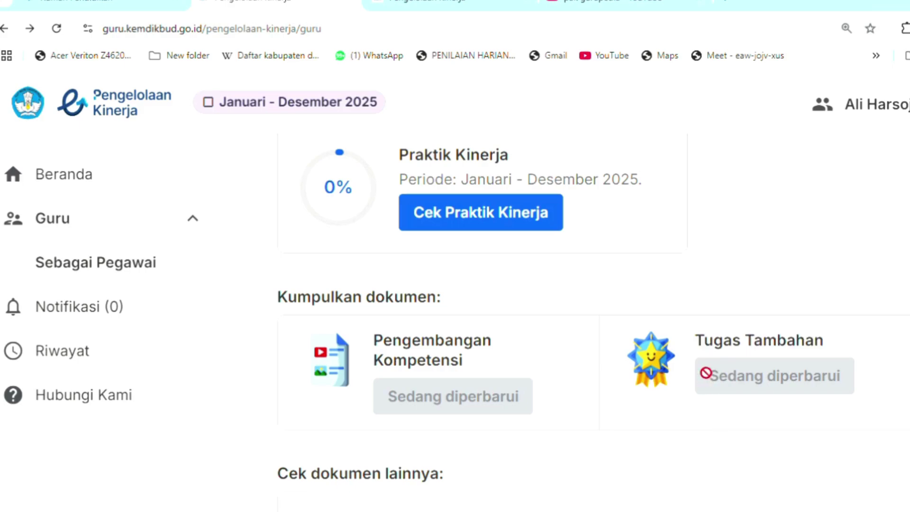
Examine the Pengembangan Kompetensi and Tugas Tambahan entries among the documents to collect
left_click_drag(700, 343, 848, 341)
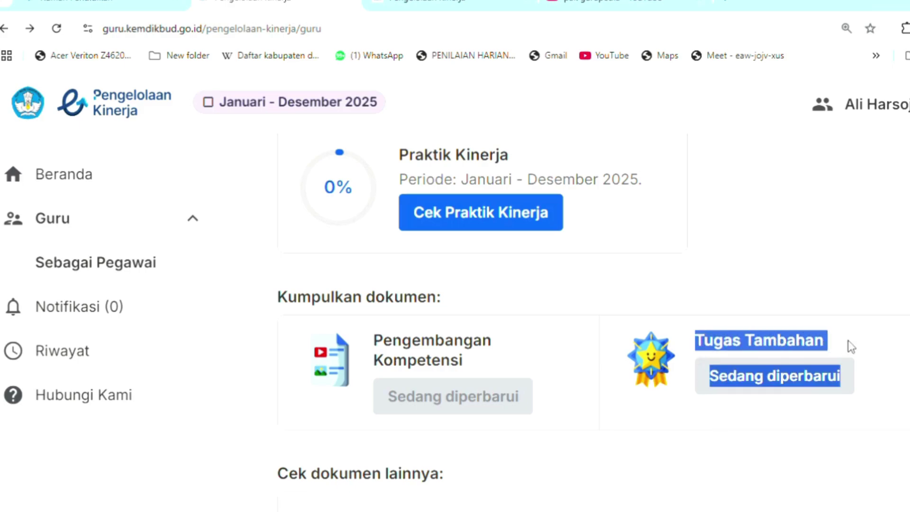
left_click(864, 344)
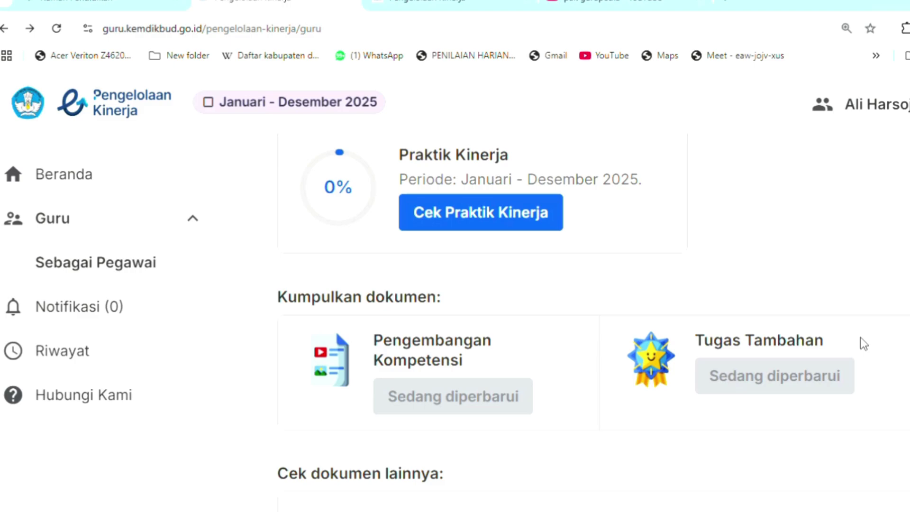
scroll(864, 344, "down", 2)
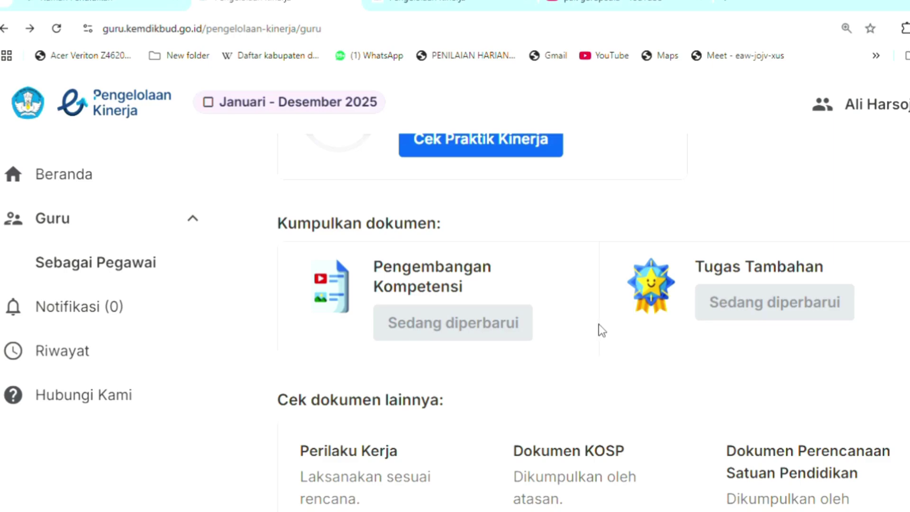
scroll(599, 323, "up", 2)
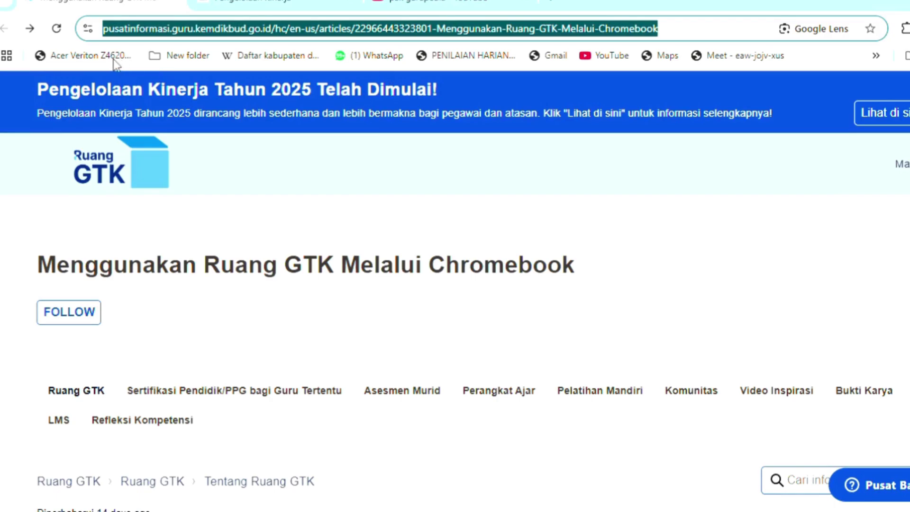
Switch to the YouTube results for pak gurupedia and look through the channel's latest videos
left_click(379, 2)
scroll(434, 150, "up", 10)
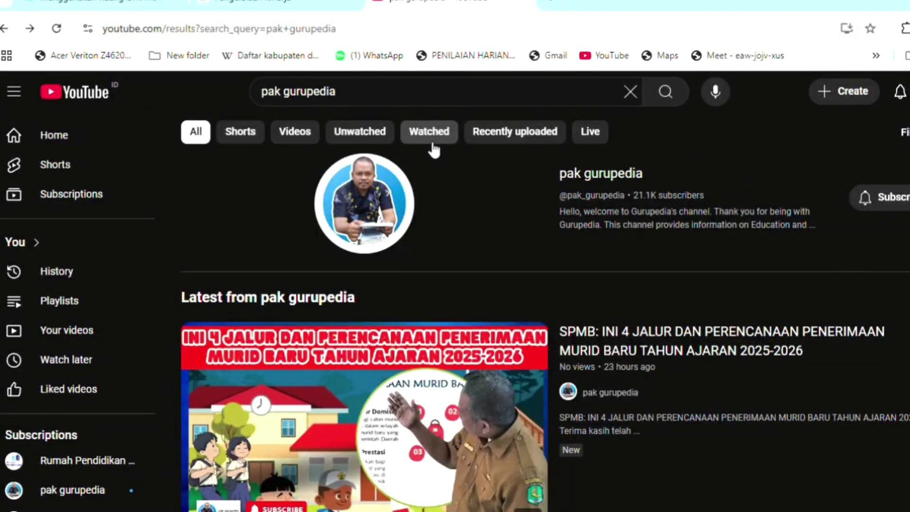
scroll(433, 150, "down", 3)
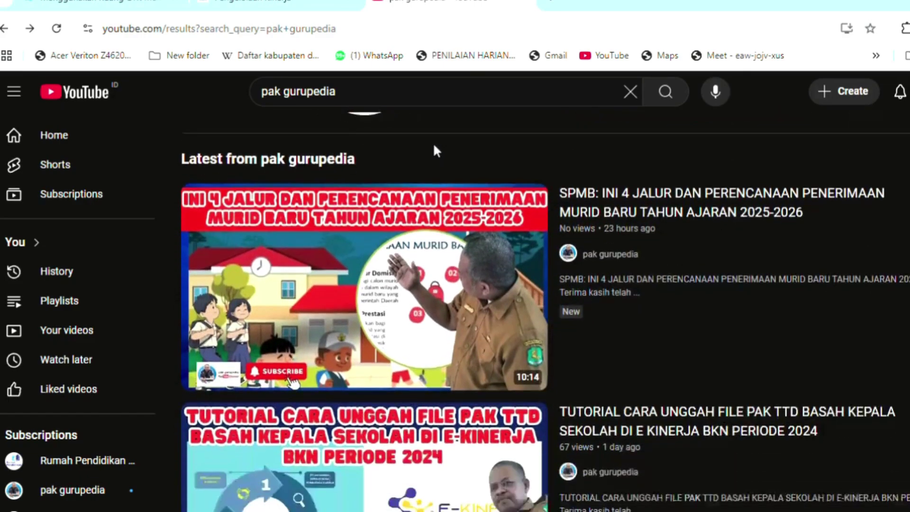
scroll(437, 151, "down", 2)
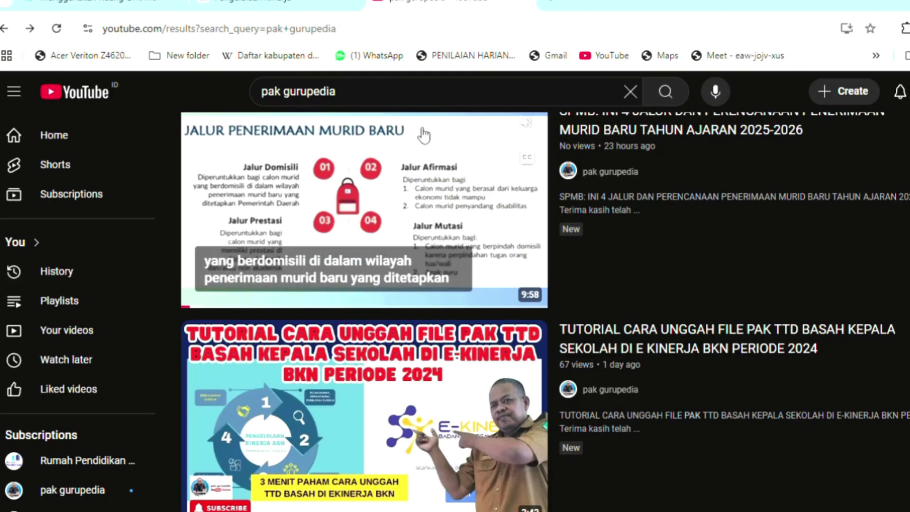
Return to the Ruang GTK help article and load rumah.pendidikan.go.id in its place
left_click(105, 5)
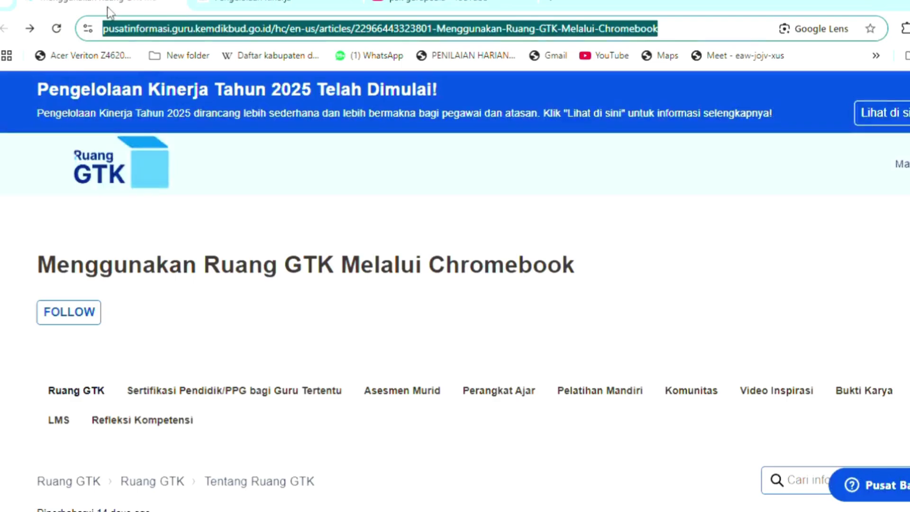
left_click(220, 6)
left_click(89, 4)
type("rumah.pendidikan.go.id")
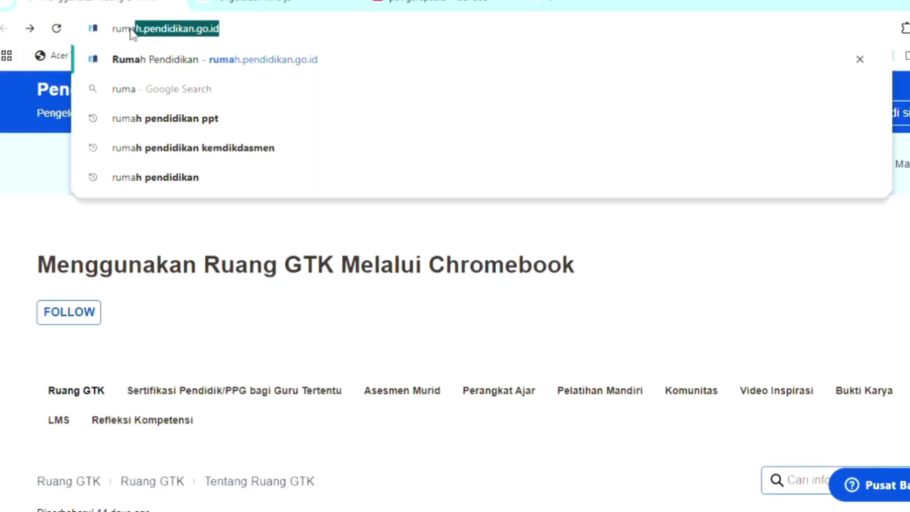
key("Return")
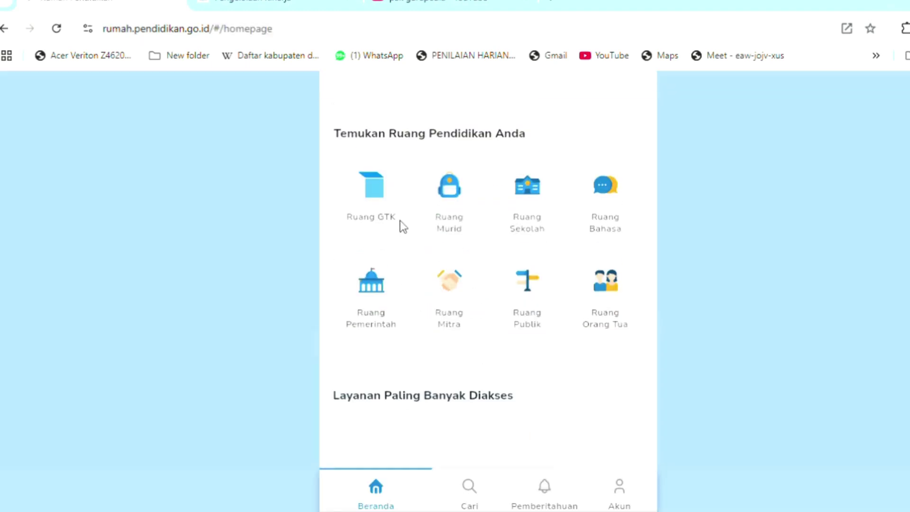
Open Ruang GTK on the Rumah Pendidikan homepage and launch its Pengelolaan Kinerja service
left_click(380, 196)
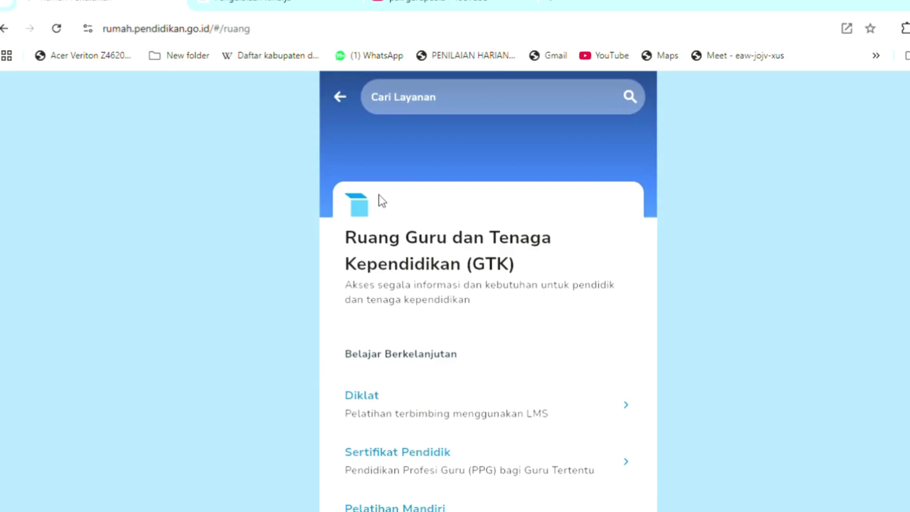
scroll(415, 261, "down", 3)
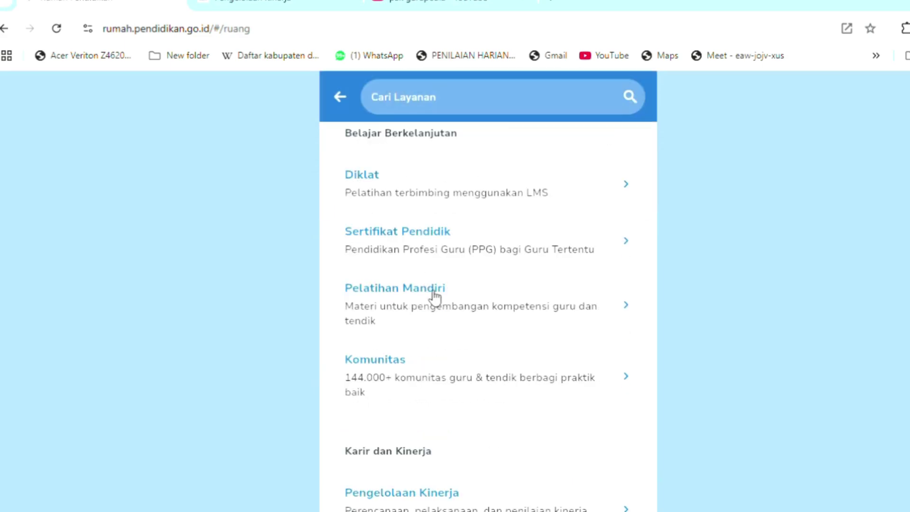
scroll(433, 298, "down", 1)
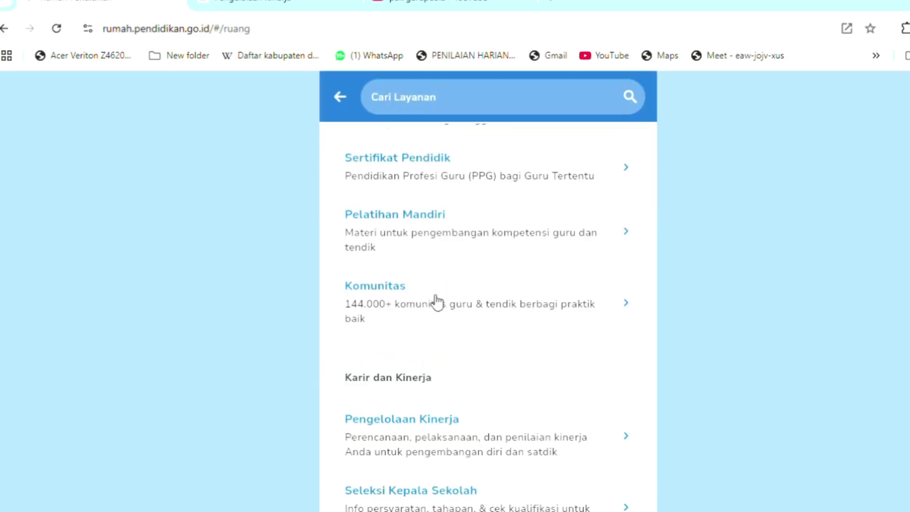
left_click(417, 426)
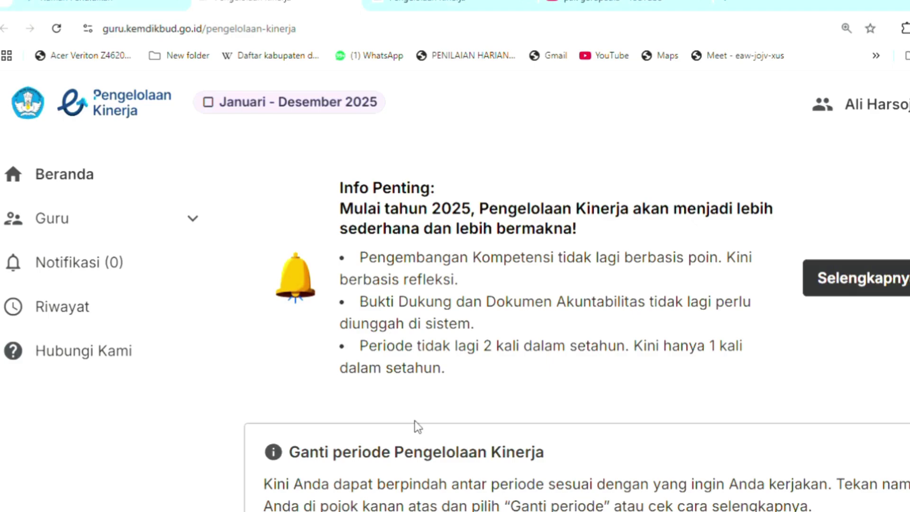
Read the Info Penting notice on the 2025 Pengelolaan Kinerja changes, highlighting its heading and each bullet point in turn
left_click_drag(340, 188, 470, 235)
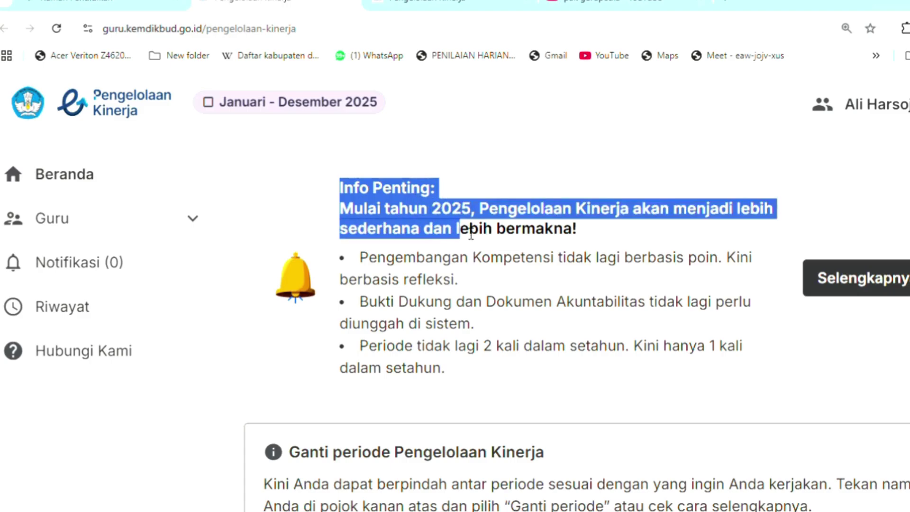
left_click_drag(471, 234, 583, 230)
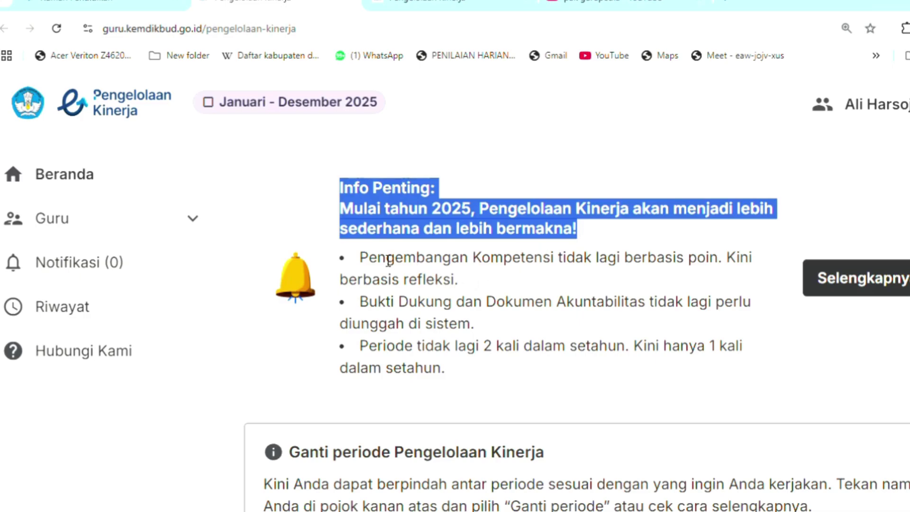
left_click_drag(334, 264, 557, 273)
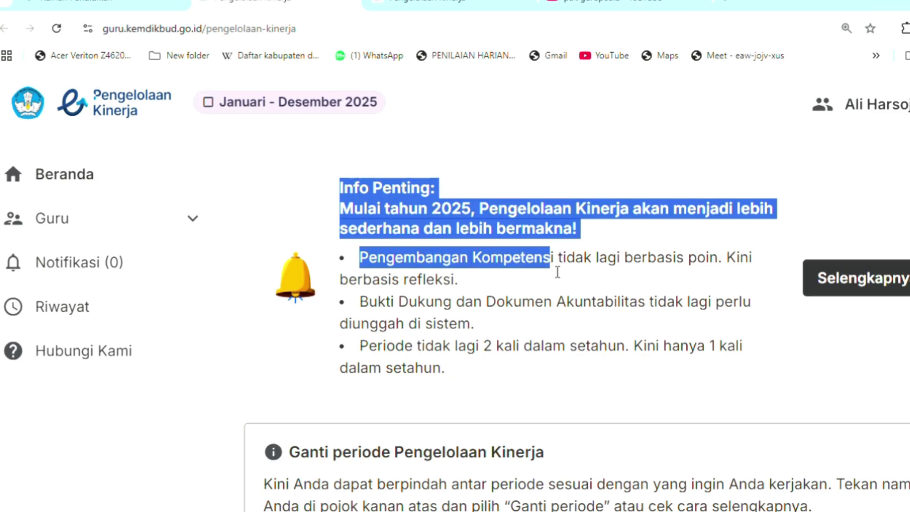
left_click_drag(557, 273, 564, 279)
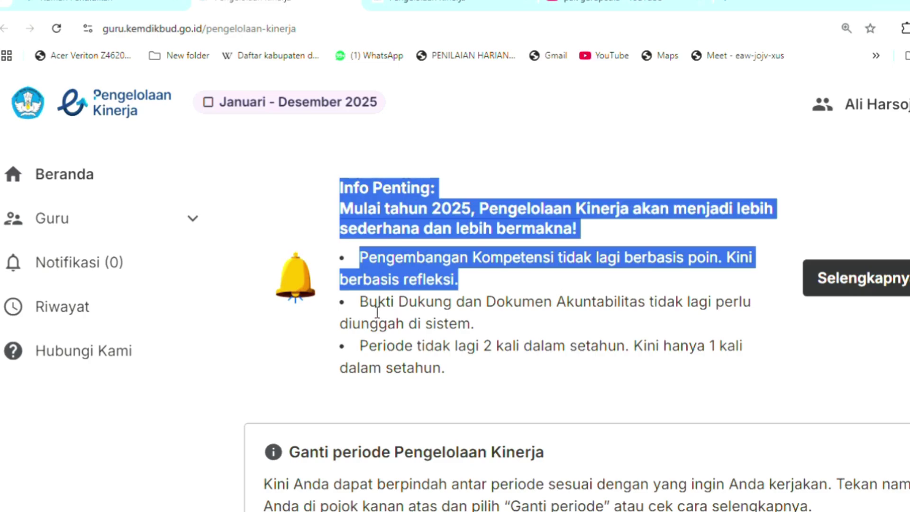
left_click_drag(370, 310, 425, 308)
left_click_drag(359, 308, 659, 322)
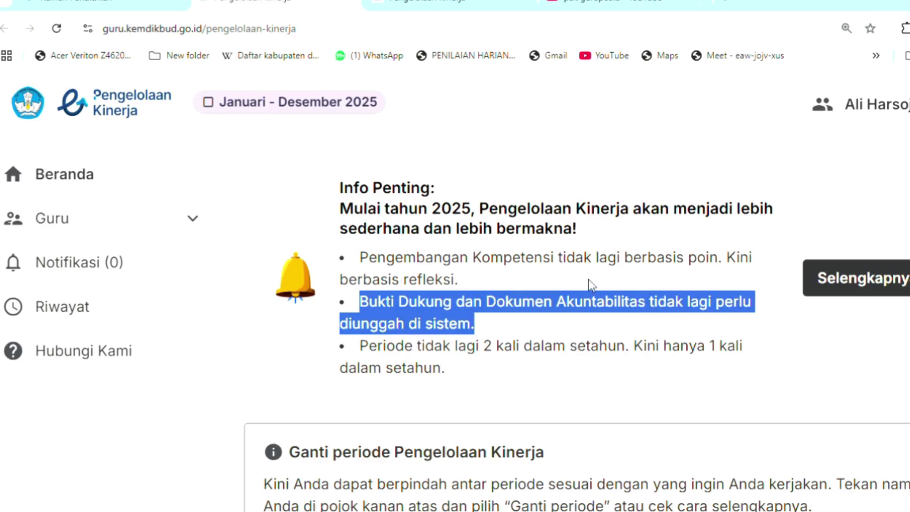
left_click_drag(361, 350, 527, 353)
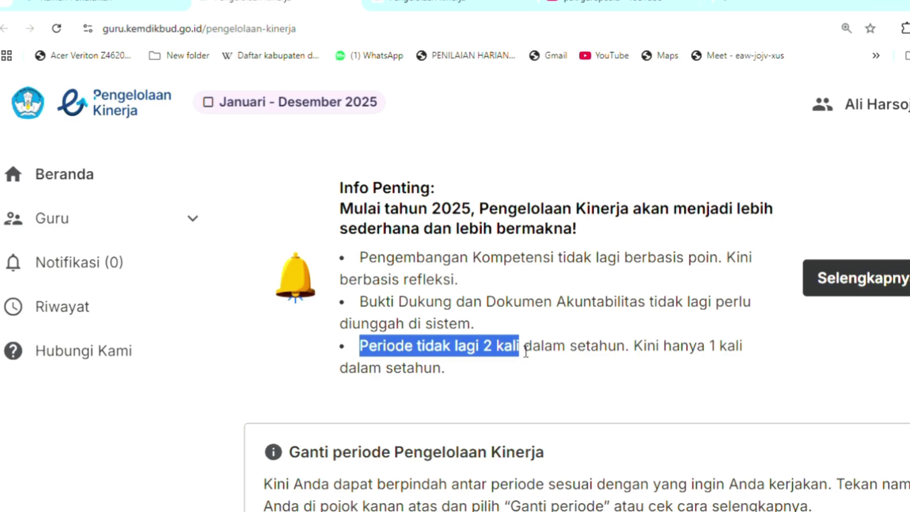
left_click_drag(526, 353, 603, 366)
Open the Guru page Sebagai Pegawai and go to its Praktik Kinerja details for Januari - Desember 2025
scroll(604, 366, "down", 3)
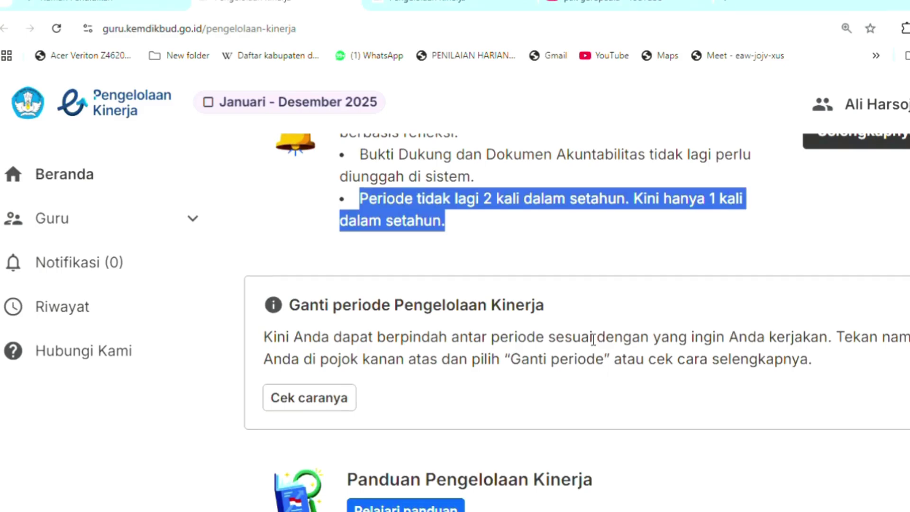
scroll(563, 341, "down", 3)
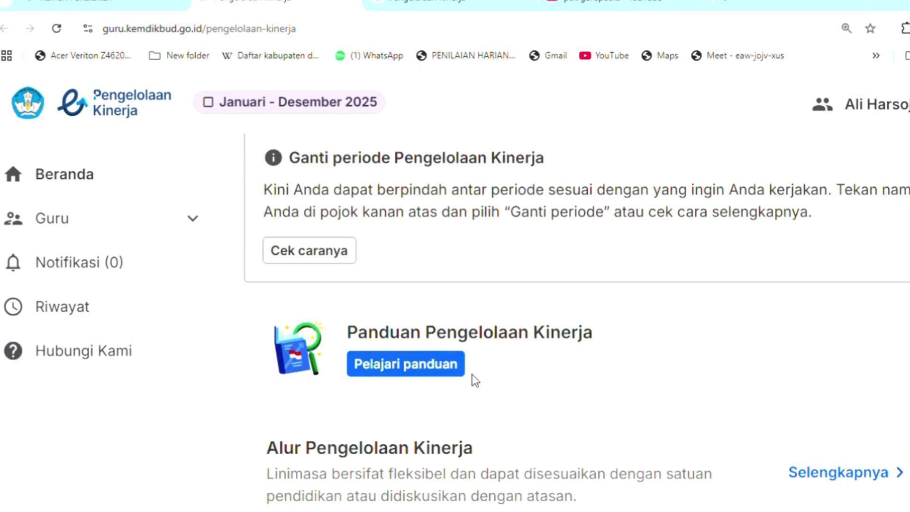
scroll(474, 379, "up", 2)
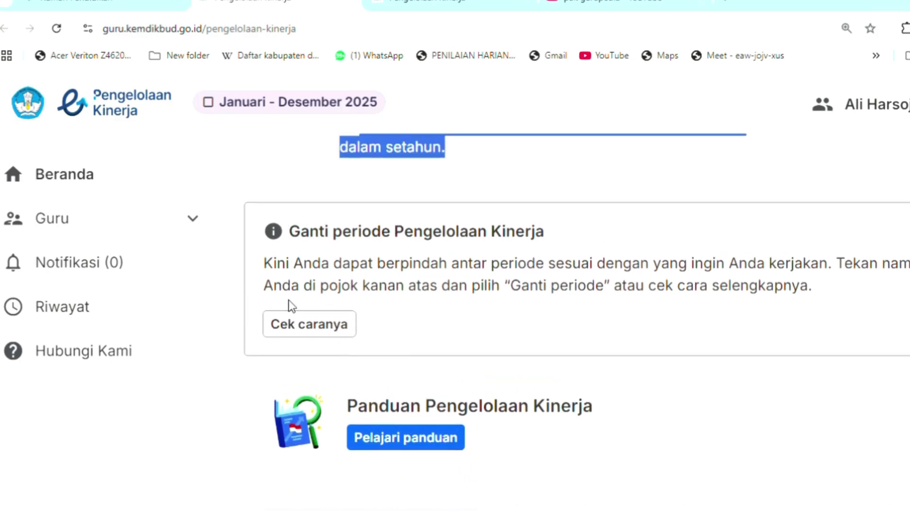
left_click(105, 232)
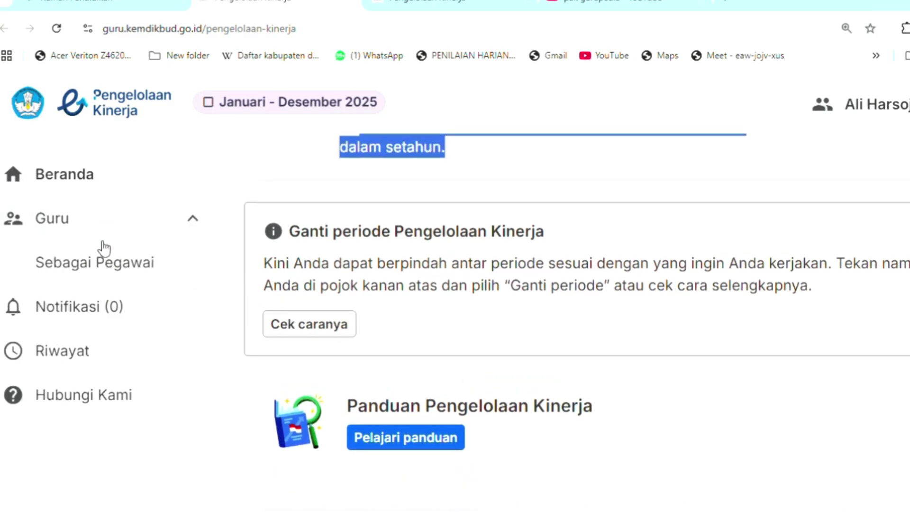
left_click(97, 264)
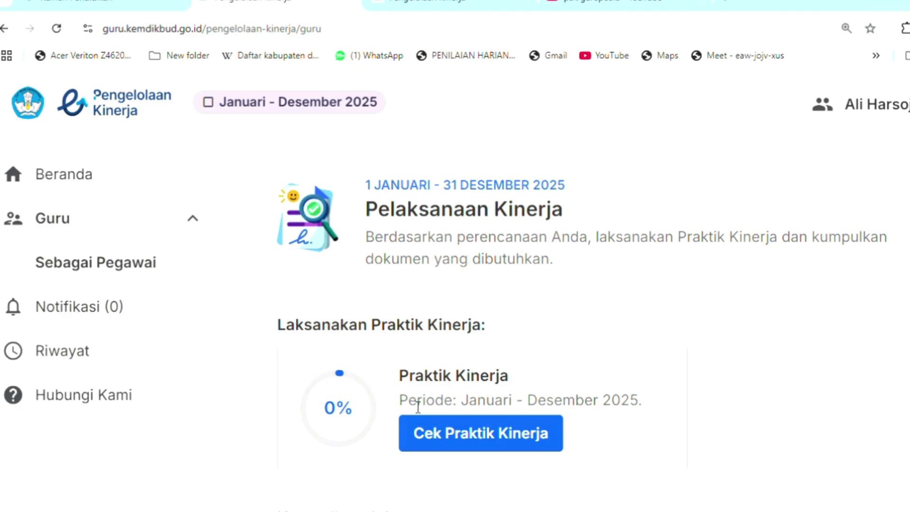
left_click(465, 435)
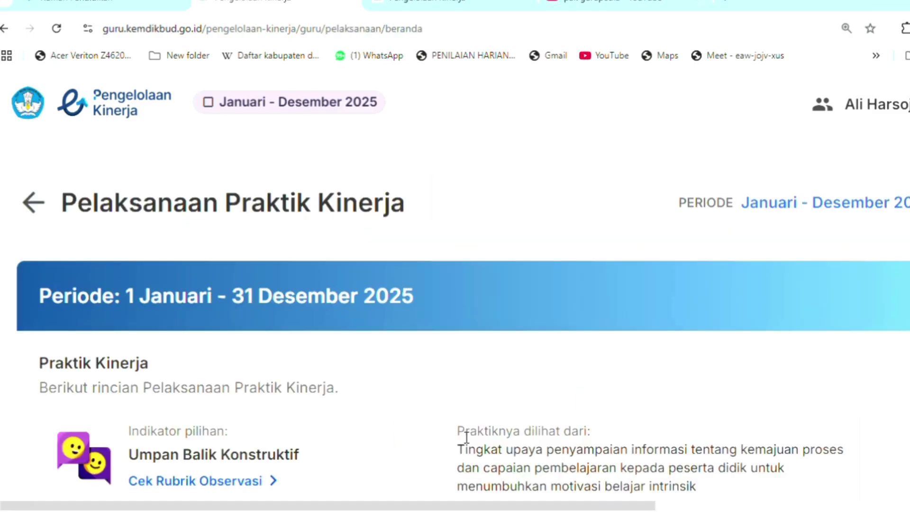
Examine the Praktik Kinerja stages under Pelaksanaan Observasi and Pelaksanaan Tindak Lanjut
scroll(373, 396, "down", 2)
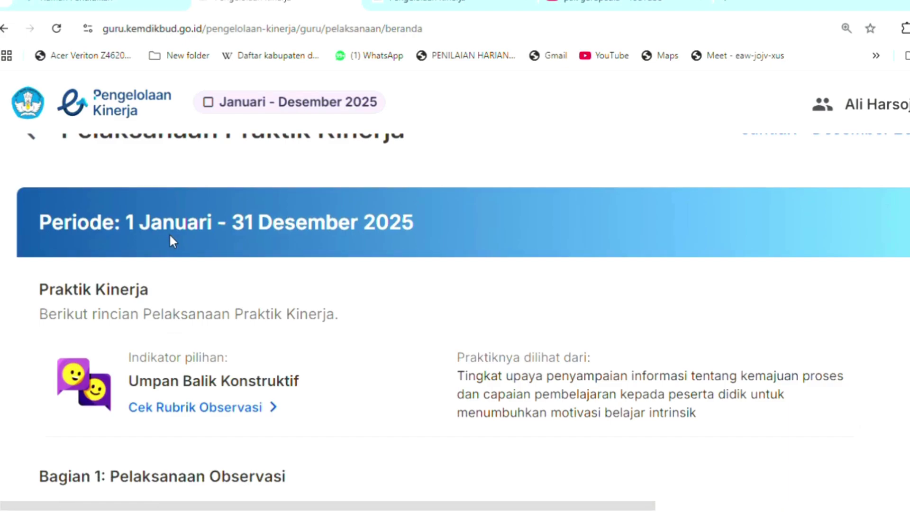
scroll(192, 261, "down", 5)
scroll(203, 265, "down", 3)
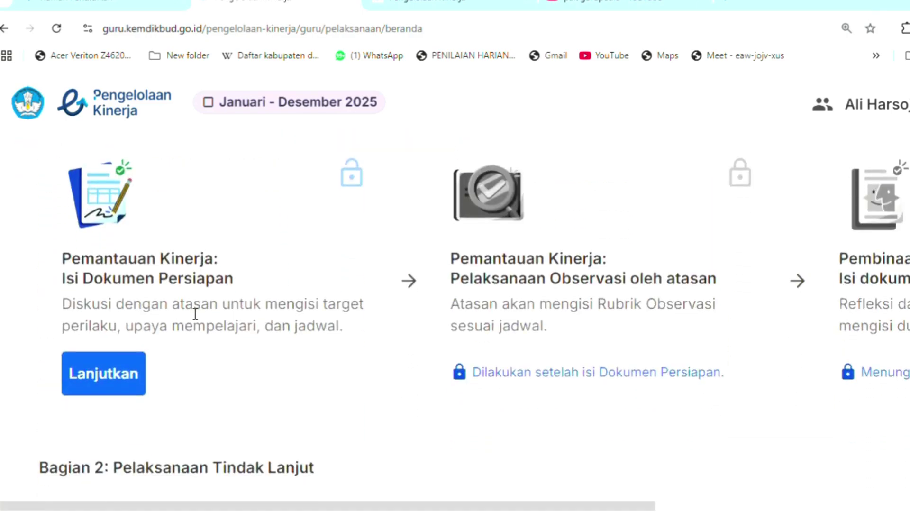
scroll(195, 314, "down", 5)
scroll(189, 313, "up", 3)
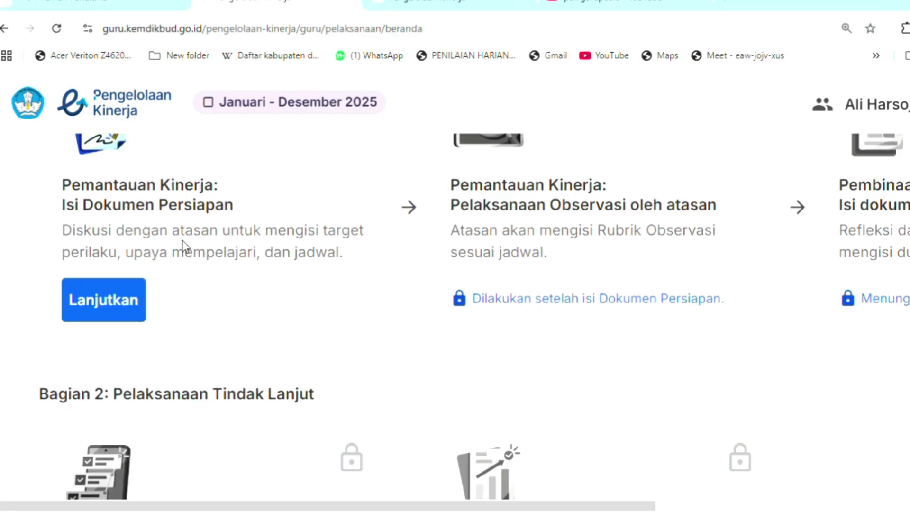
scroll(184, 242, "down", 3)
scroll(190, 247, "up", 1)
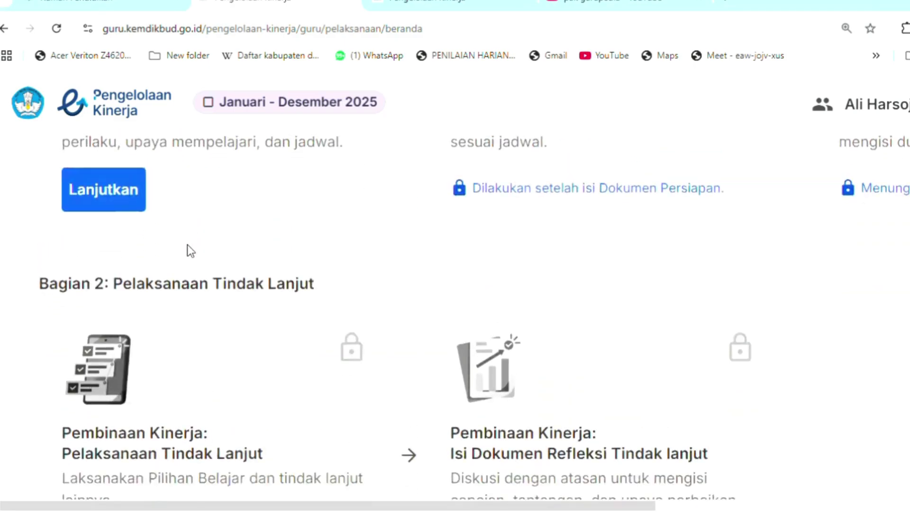
scroll(187, 245, "down", 2)
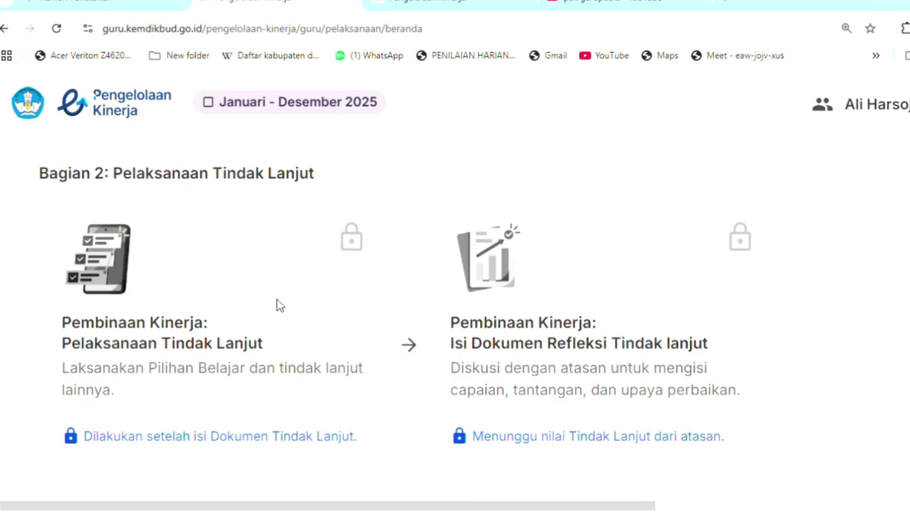
scroll(280, 306, "up", 3)
scroll(278, 304, "up", 2)
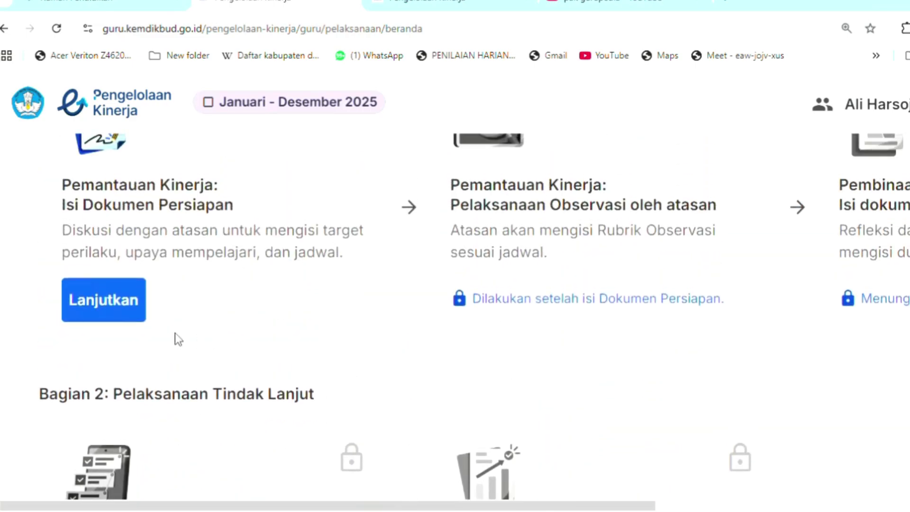
Continue to the Isi Dokumen Persiapan form and go to its Target Perilaku and Upaya Mempelajari questions
left_click(140, 313)
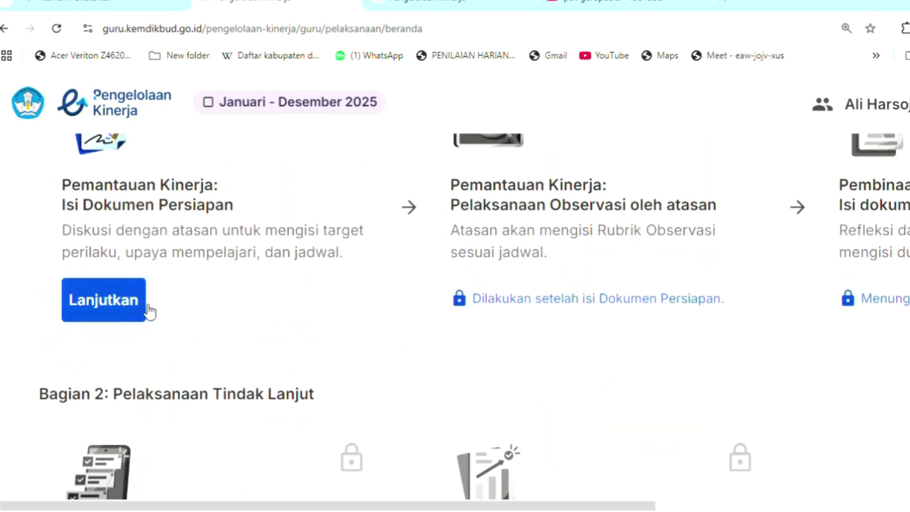
scroll(256, 315, "down", 5)
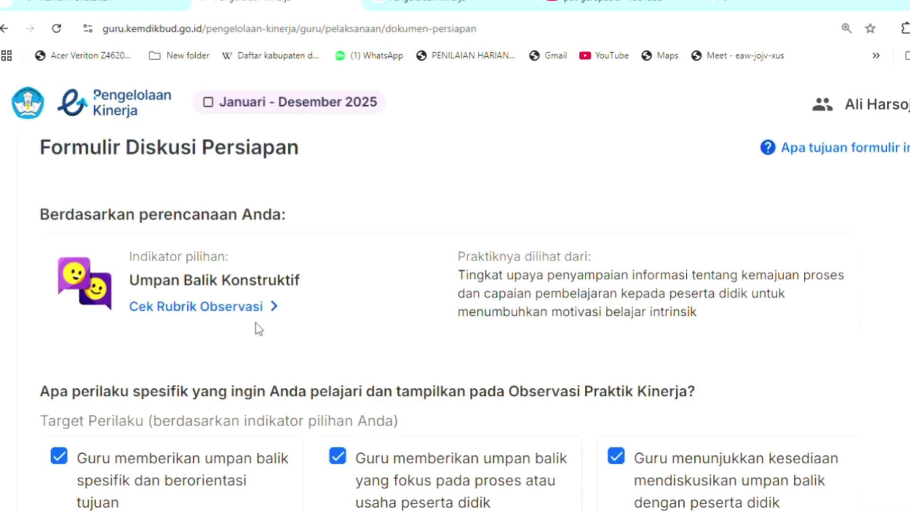
scroll(256, 328, "down", 7)
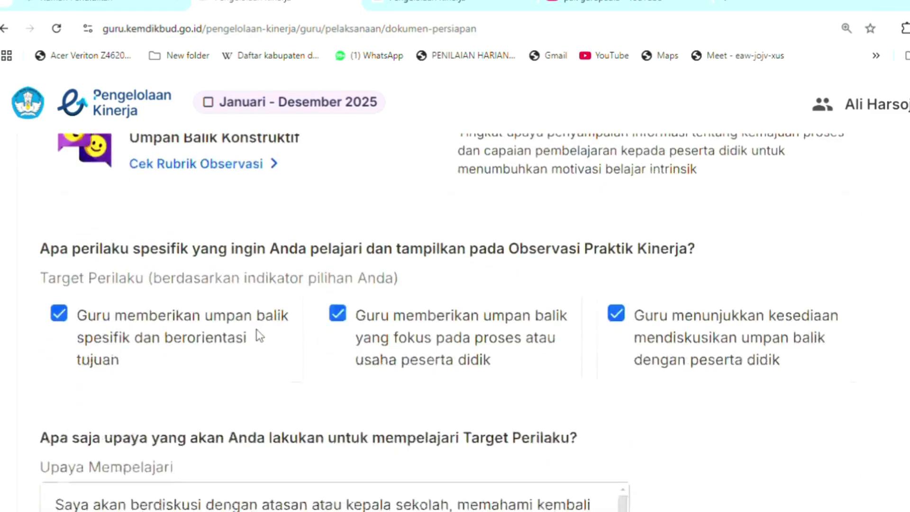
Review the Upaya Mempelajari answer, the Jadwal Observasi Praktik Kinerja fields and Catatan lain, down to the Unggah dokumen section
scroll(264, 335, "down", 1)
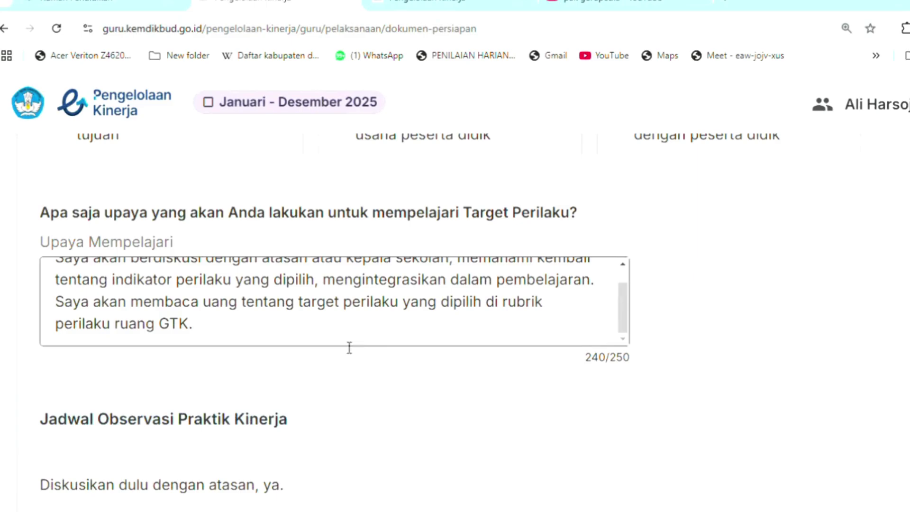
scroll(449, 373, "down", 1)
scroll(449, 372, "down", 2)
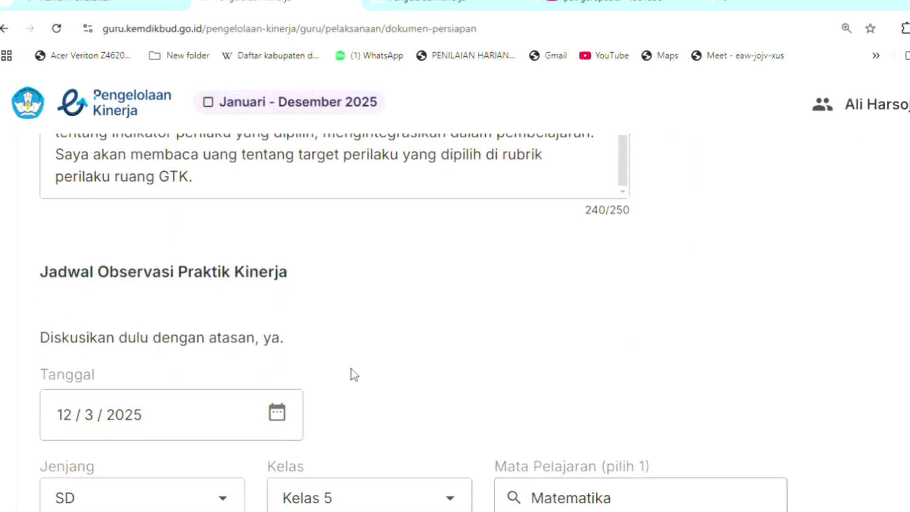
scroll(171, 320, "down", 5)
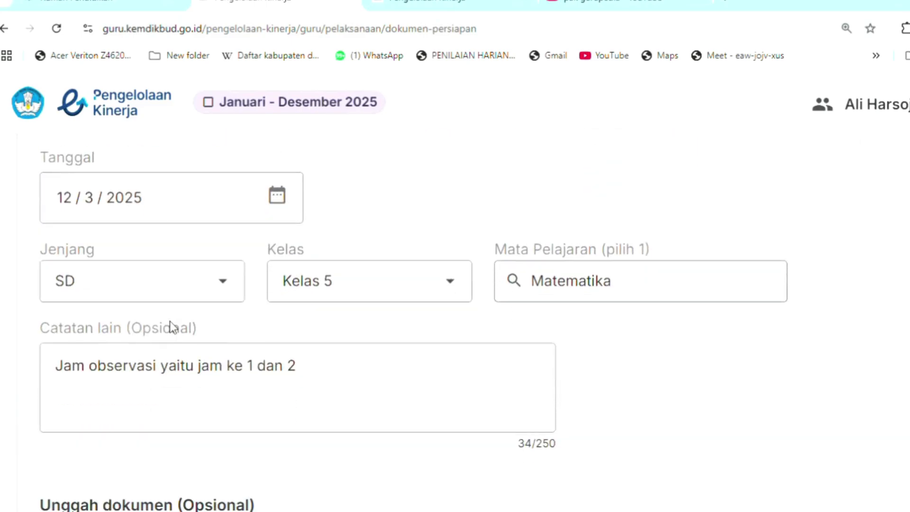
scroll(170, 320, "down", 4)
scroll(170, 327, "up", 1)
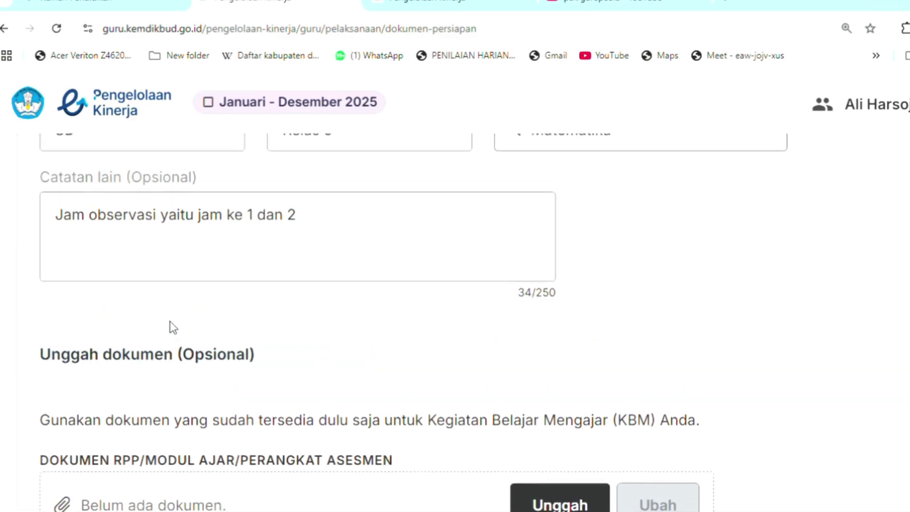
scroll(183, 326, "down", 3)
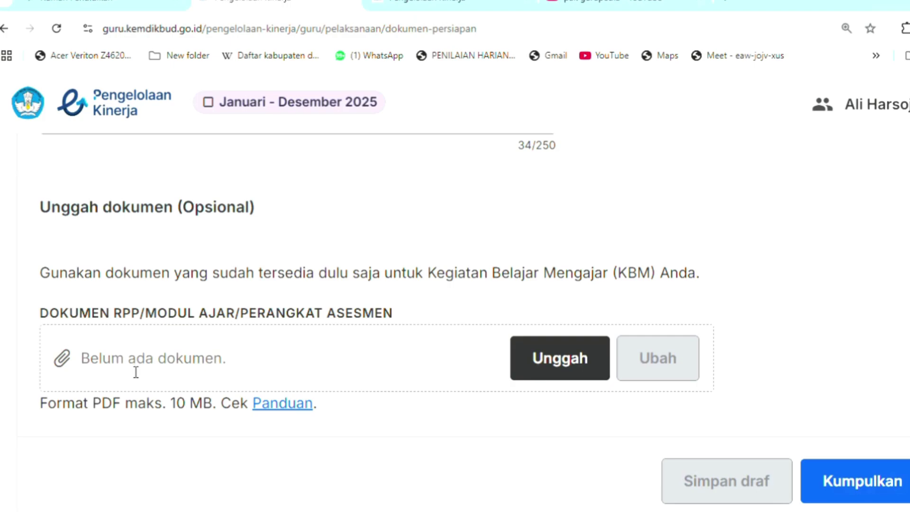
Examine the optional RPP/Modul Ajar/Perangkat Asesmen upload, viewing and closing its upload options and highlighting its label and guidance sentence
left_click_drag(41, 313, 384, 303)
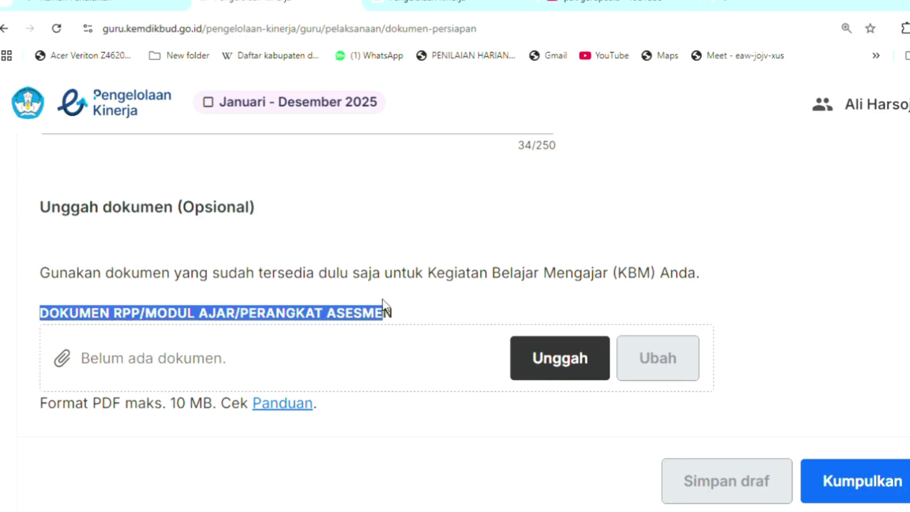
left_click(572, 365)
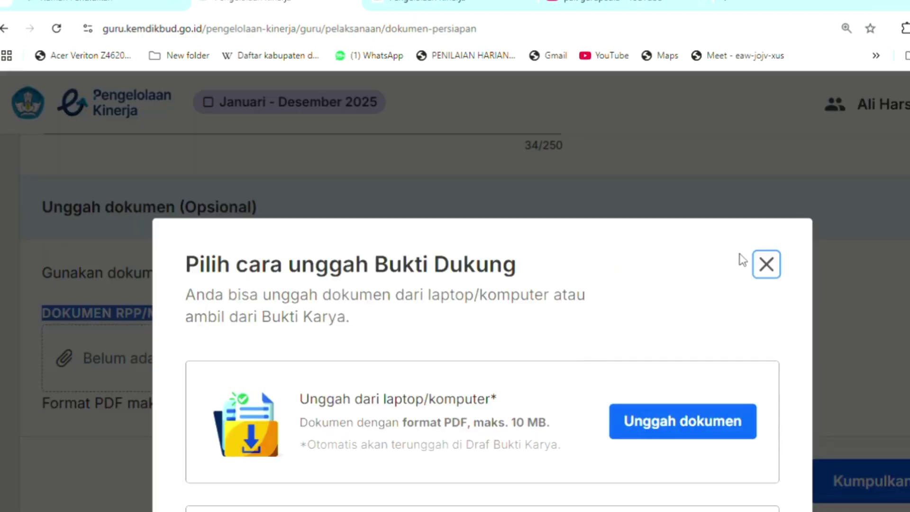
left_click(773, 268)
left_click_drag(38, 272, 387, 281)
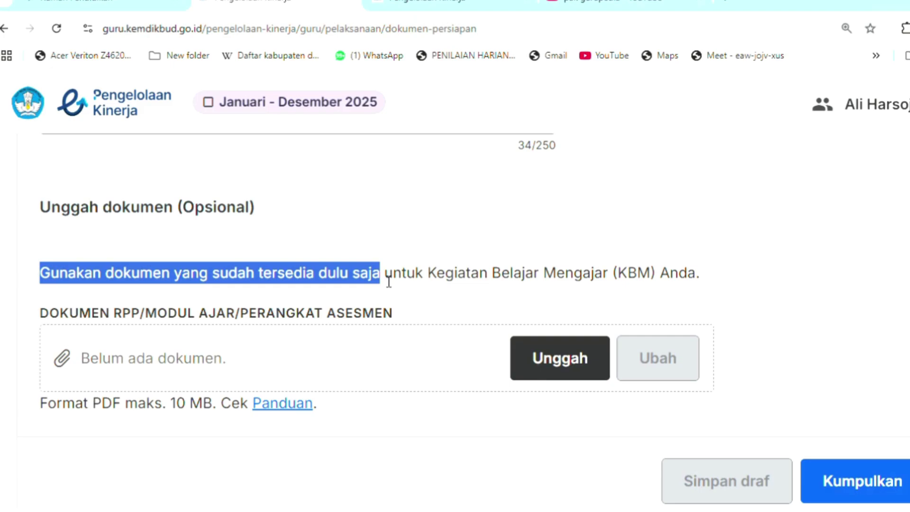
left_click_drag(388, 282, 565, 288)
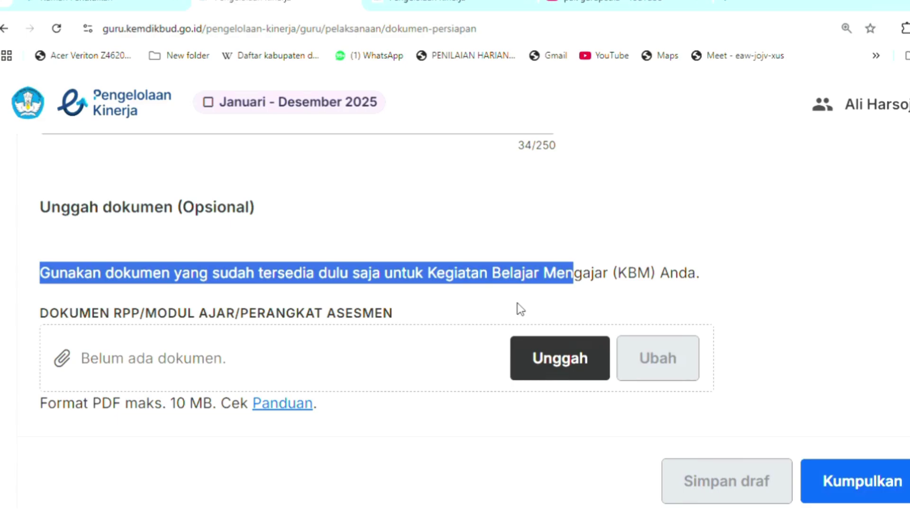
Leave the Dokumen Persiapan form and return through Pelaksanaan Praktik Kinerja to the Guru Sebagai Pegawai page
scroll(516, 308, "up", 20)
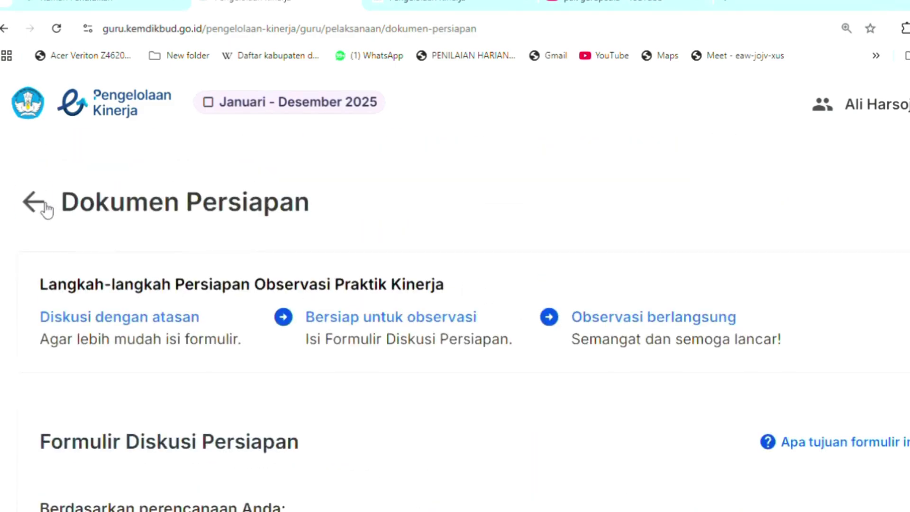
left_click(46, 208)
scroll(373, 304, "down", 5)
scroll(375, 307, "up", 5)
left_click(44, 205)
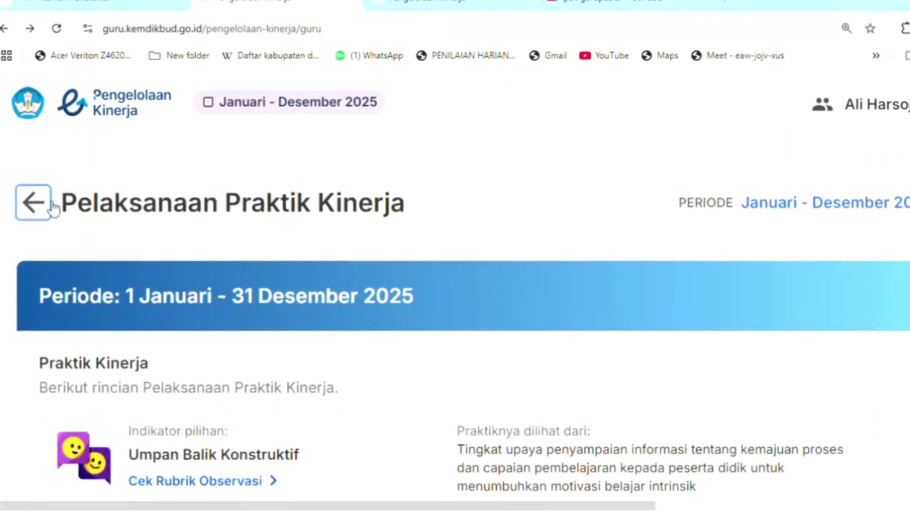
Examine the Kumpulkan dokumen section, highlighting its heading and the Pengembangan Kompetensi and Tugas Tambahan entries
scroll(356, 272, "down", 5)
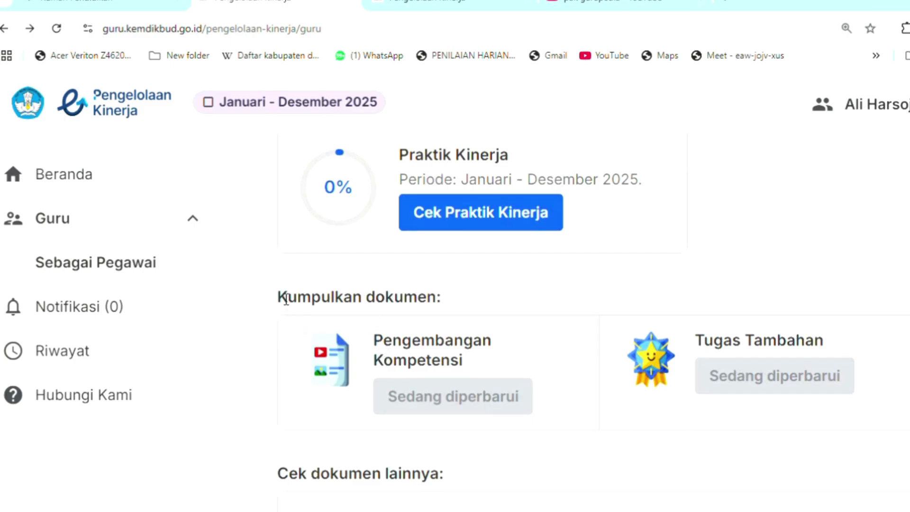
left_click_drag(279, 297, 442, 296)
left_click_drag(374, 341, 474, 358)
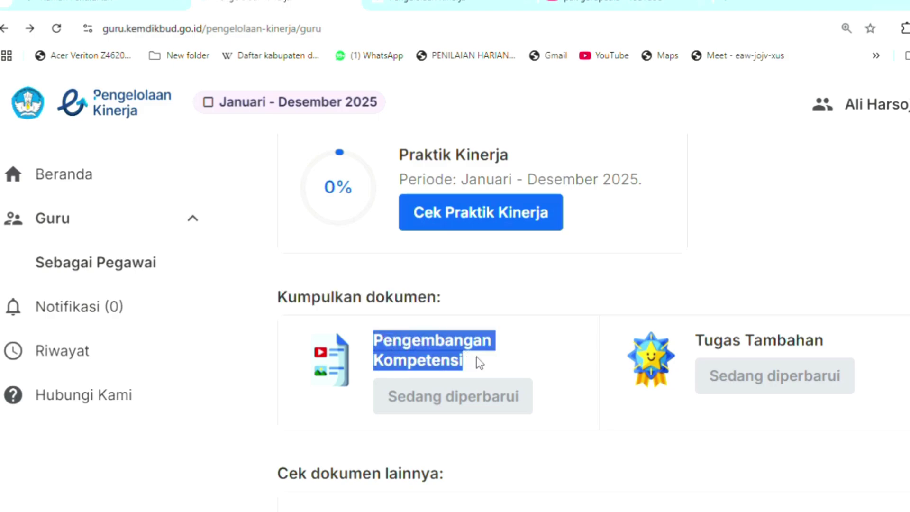
left_click_drag(695, 341, 827, 346)
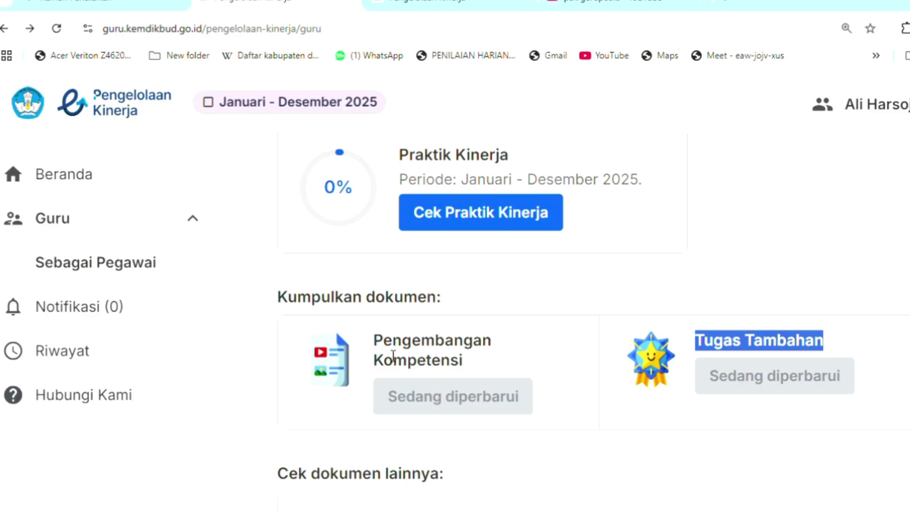
left_click(715, 418)
left_click_drag(703, 348, 850, 341)
left_click(859, 339)
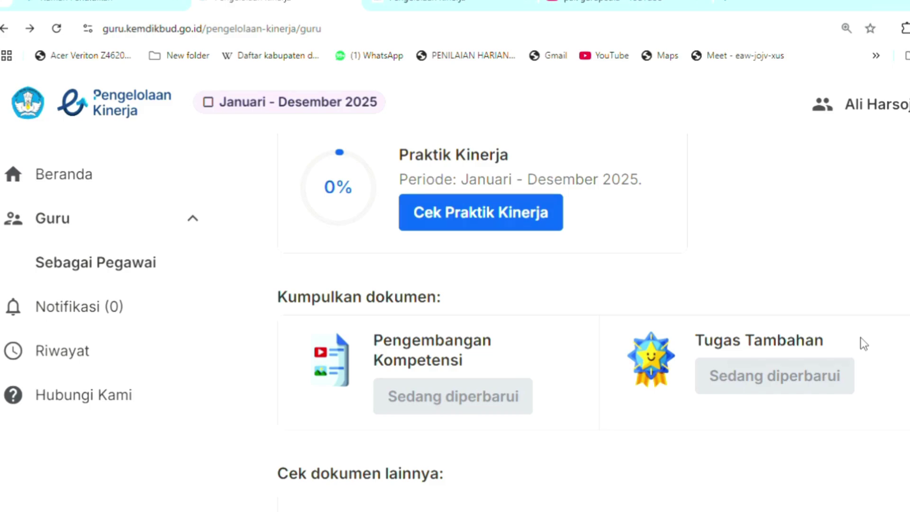
scroll(864, 344, "down", 1)
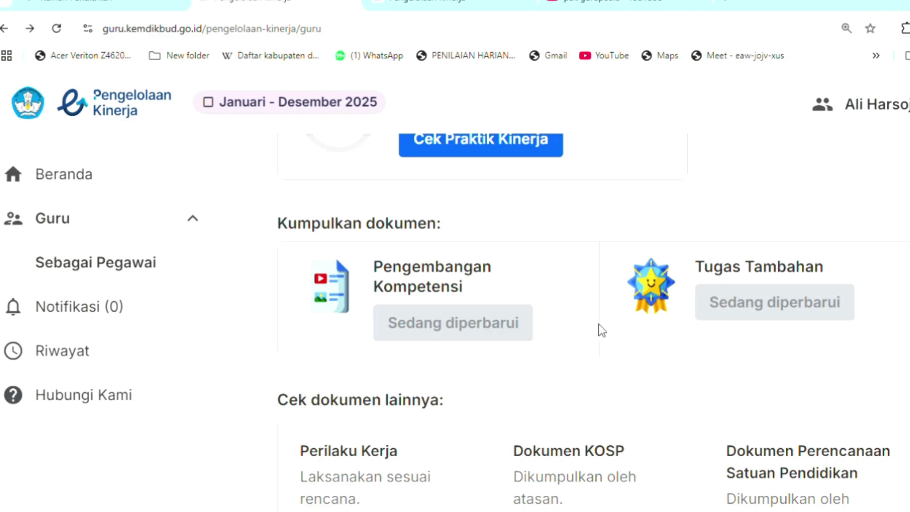
scroll(597, 323, "up", 1)
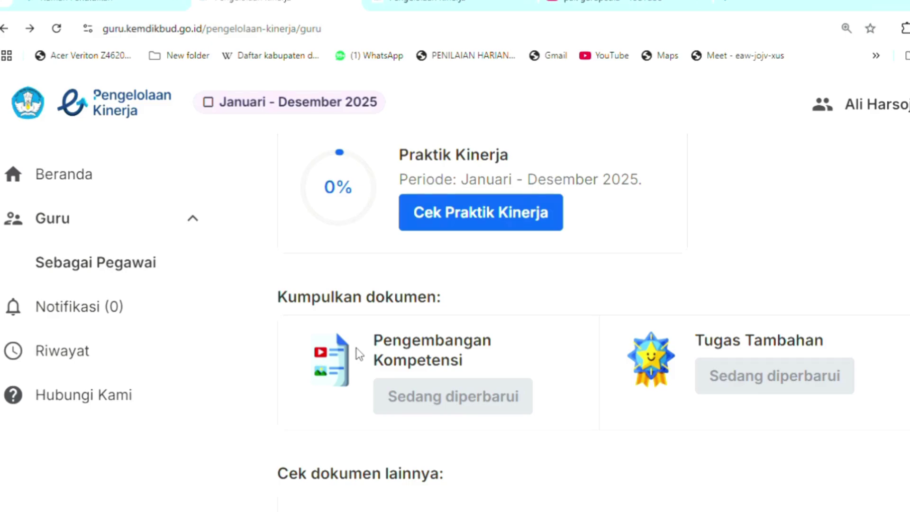
Look through the Cek dokumen lainnya entries, from Perilaku Kerja and Dokumen KOSP to Rangkuman Kehadiran Guru
scroll(357, 348, "down", 5)
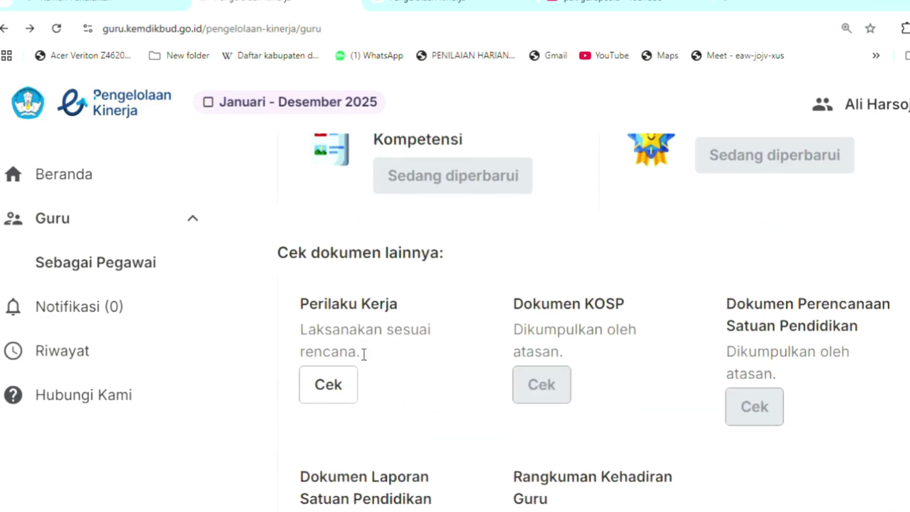
scroll(368, 351, "down", 3)
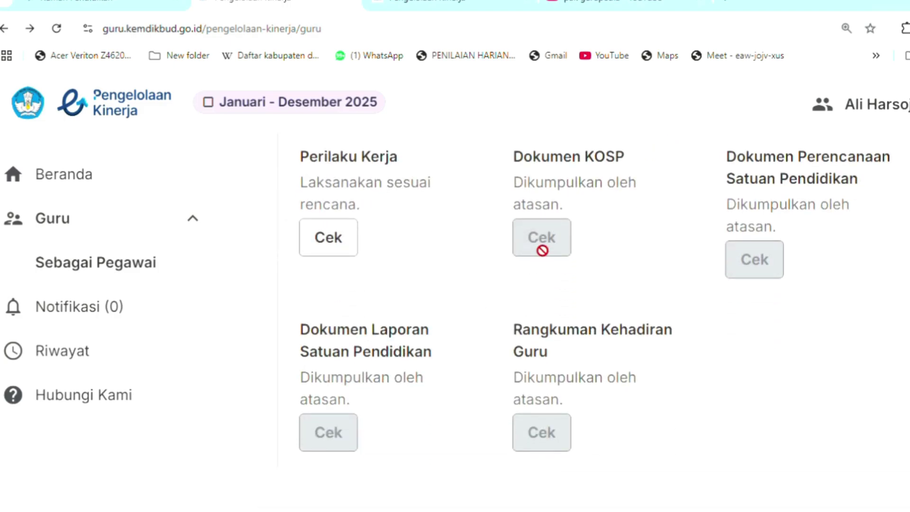
scroll(521, 251, "up", 2)
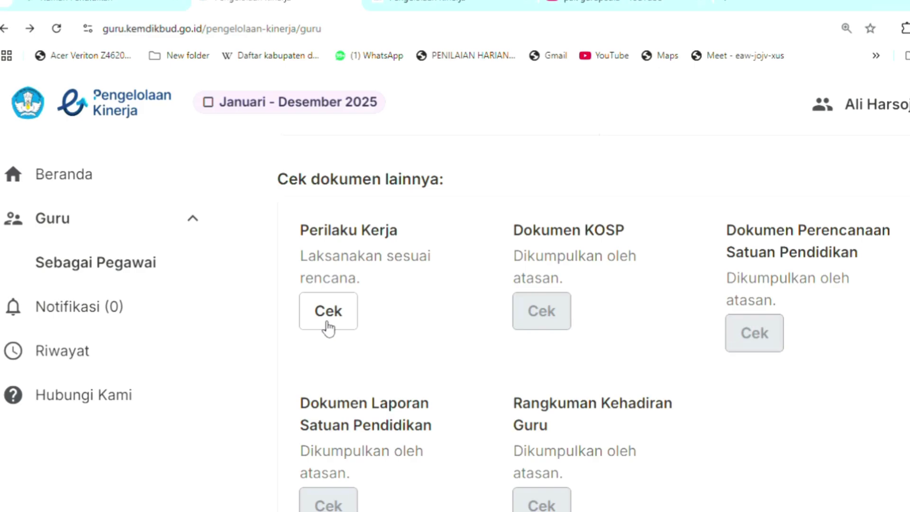
Read the Alur Pengelolaan Kinerja timeline from January to December and highlight its final assessment stage
scroll(328, 327, "down", 6)
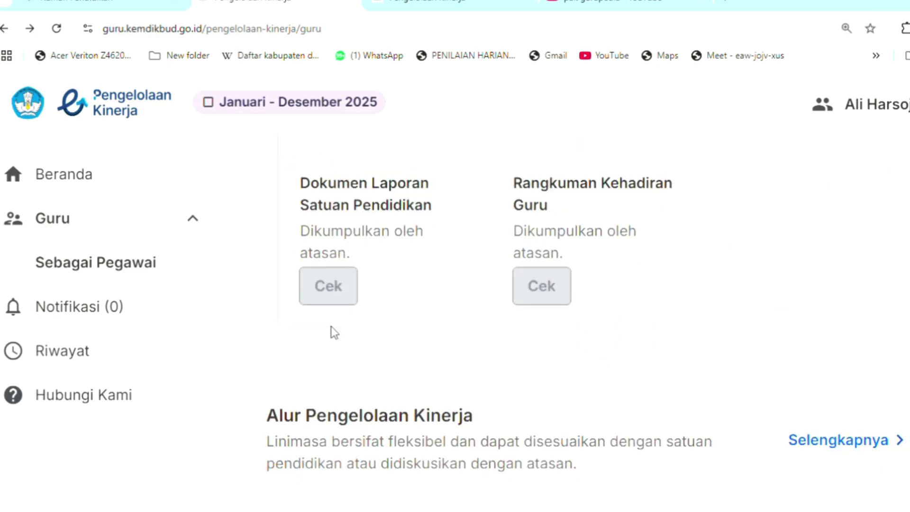
scroll(338, 334, "down", 3)
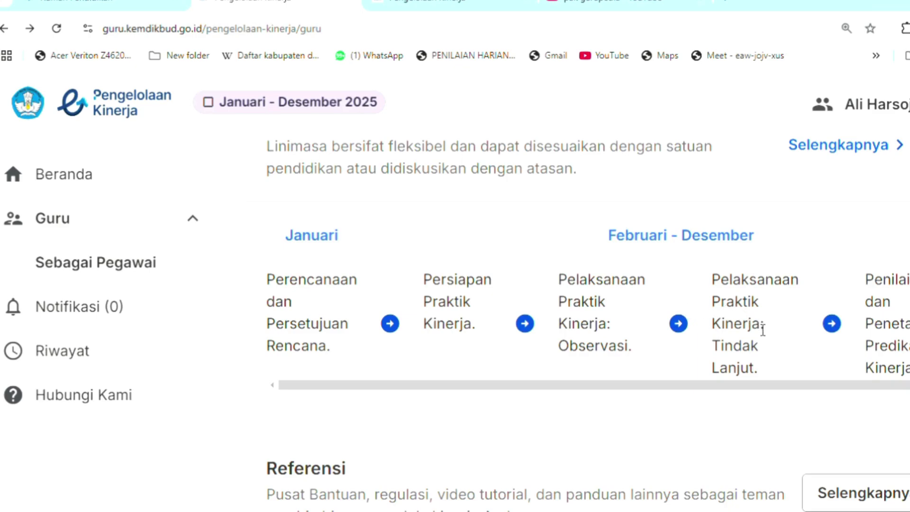
left_click_drag(817, 400, 866, 396)
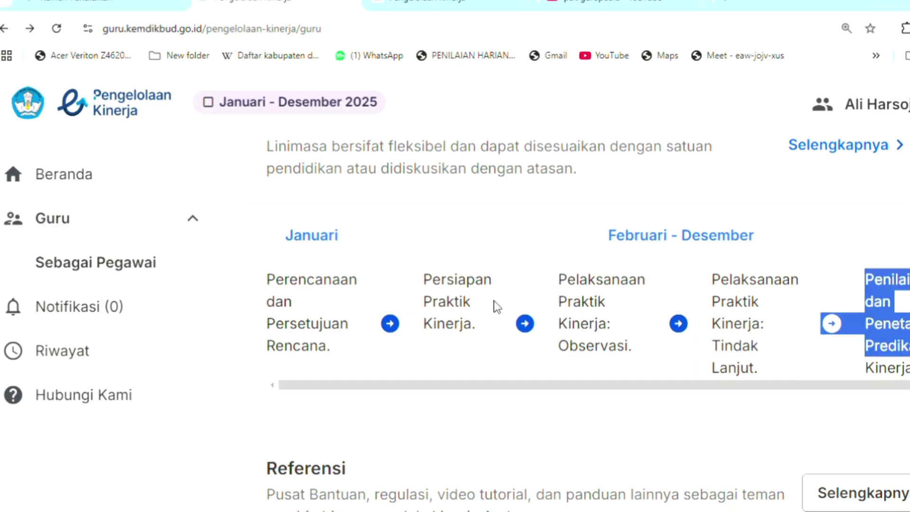